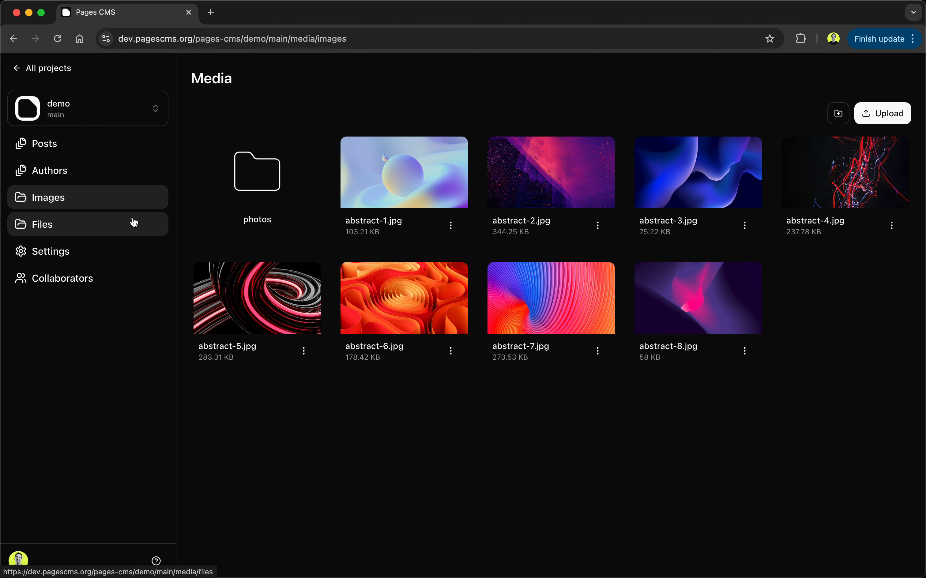
Examine the settings configuration for the files media source and the attachments field's media and extensions options.
{"action": "left_click", "coordinate": [118, 251]}
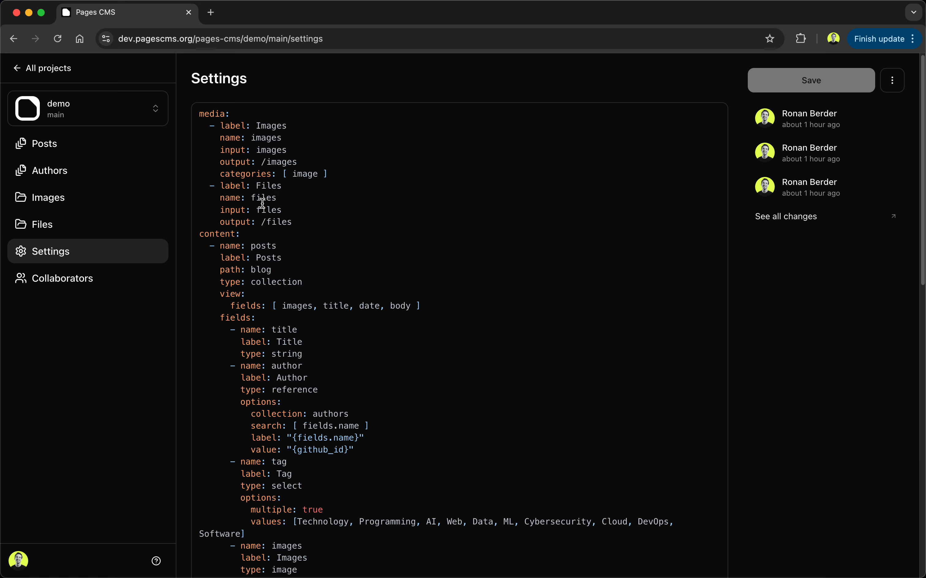
{"action": "double_click", "coordinate": [273, 209]}
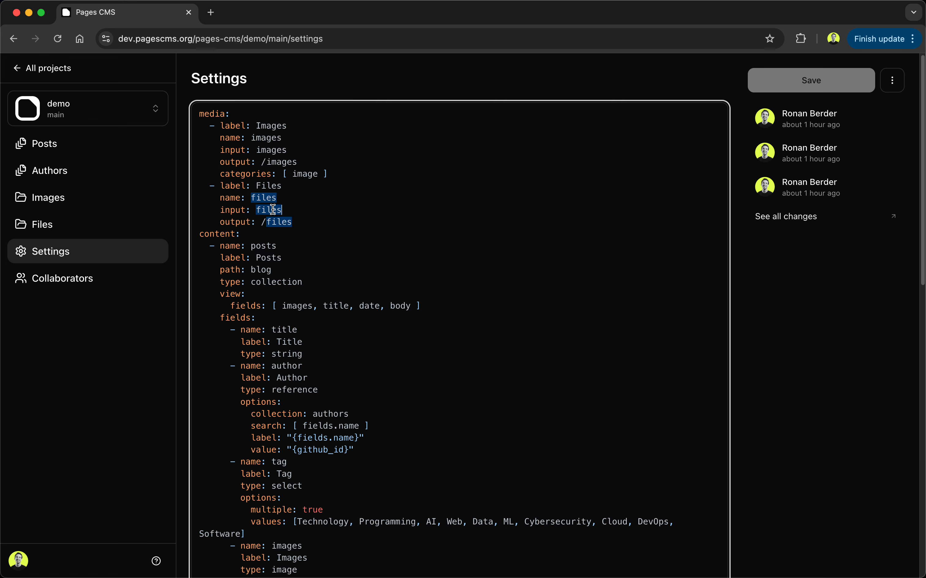
{"action": "scroll", "coordinate": [382, 339], "scroll_direction": "down", "scroll_amount": 8}
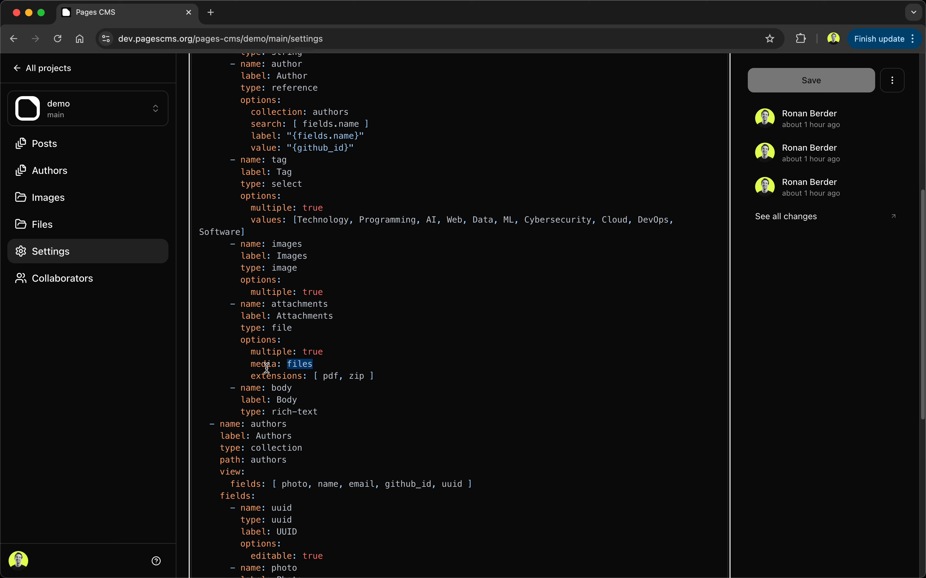
{"action": "left_click_drag", "start_coordinate": [251, 364], "coordinate": [324, 366]}
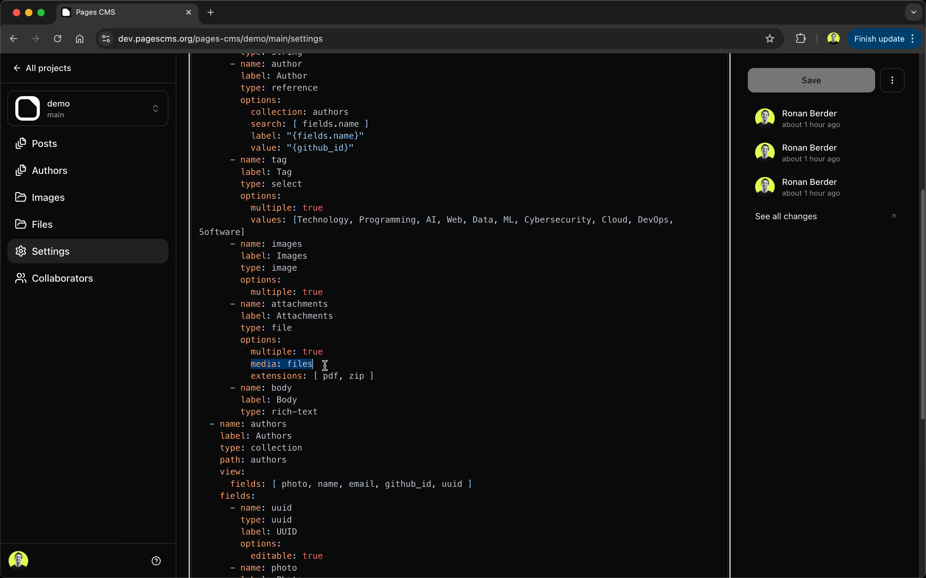
{"action": "left_click", "coordinate": [370, 361]}
{"action": "left_click_drag", "start_coordinate": [385, 377], "coordinate": [251, 375]}
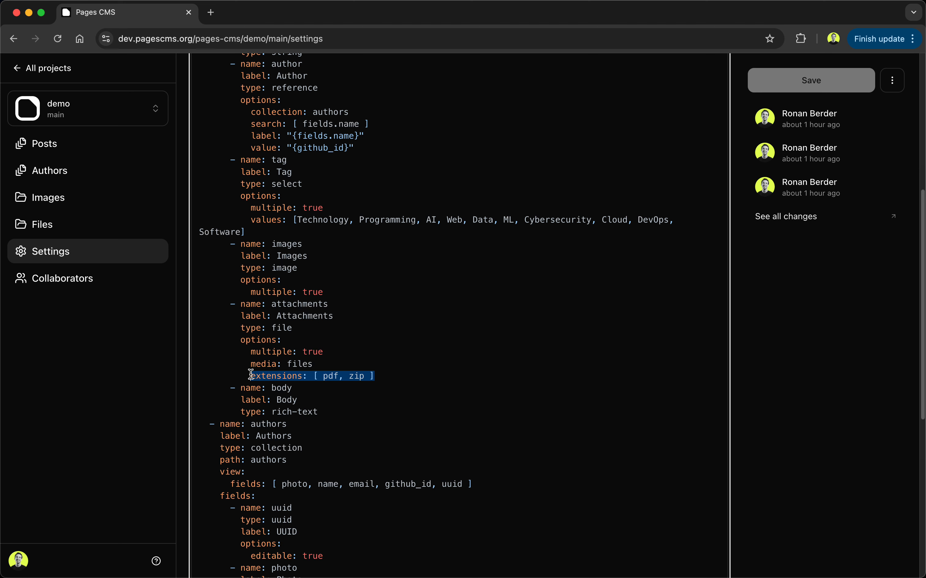
{"action": "left_click", "coordinate": [355, 376]}
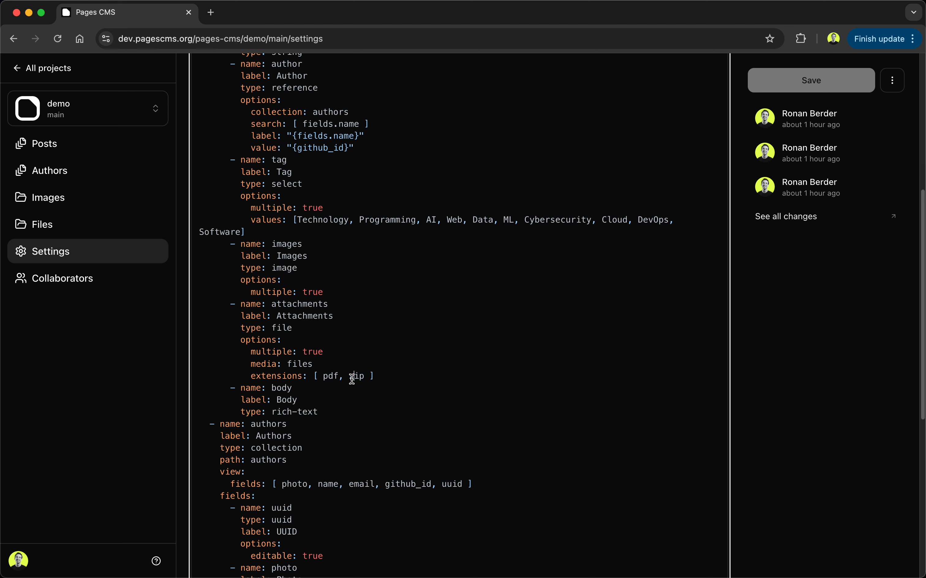
{"action": "left_click_drag", "start_coordinate": [385, 376], "coordinate": [280, 368]}
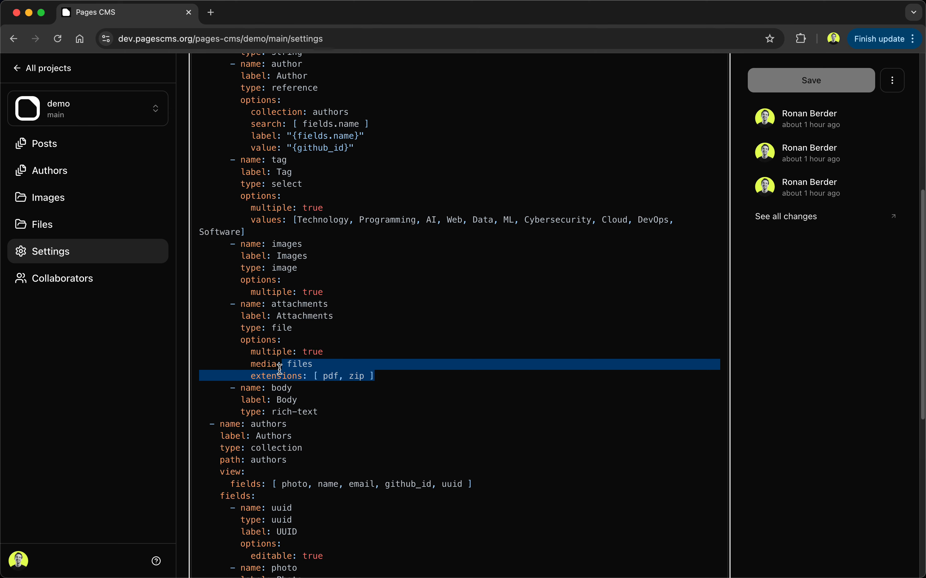
{"action": "left_click", "coordinate": [286, 375]}
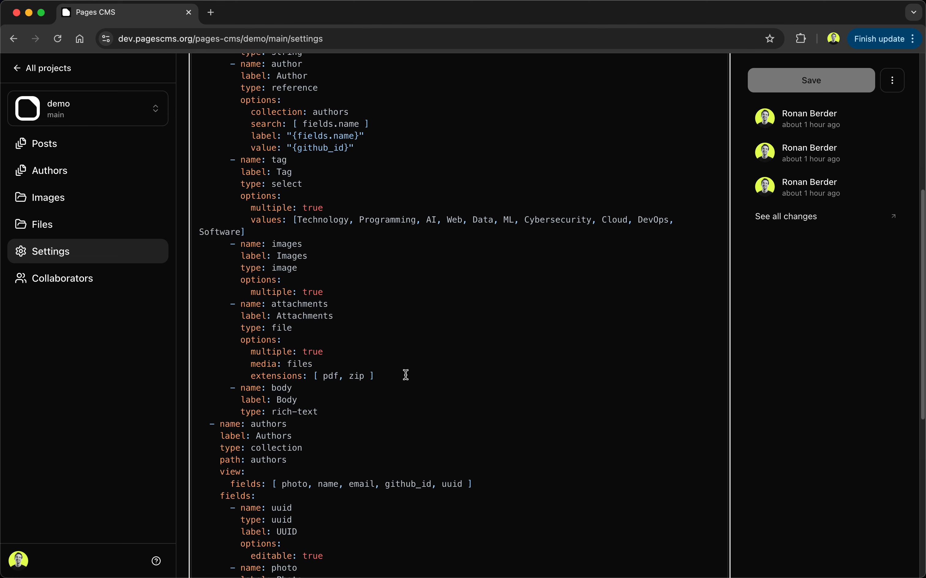
{"action": "left_click_drag", "start_coordinate": [374, 376], "coordinate": [263, 376]}
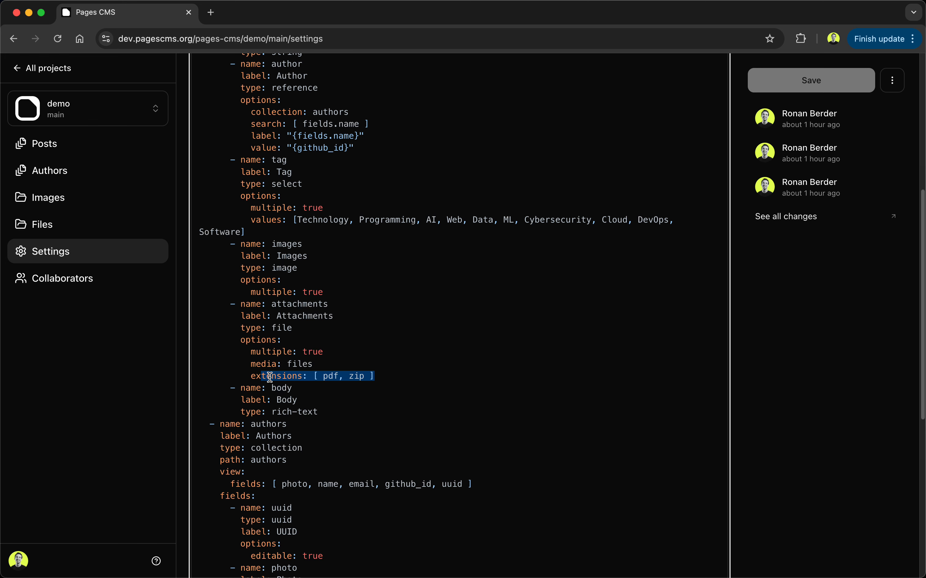
{"action": "left_click", "coordinate": [271, 377]}
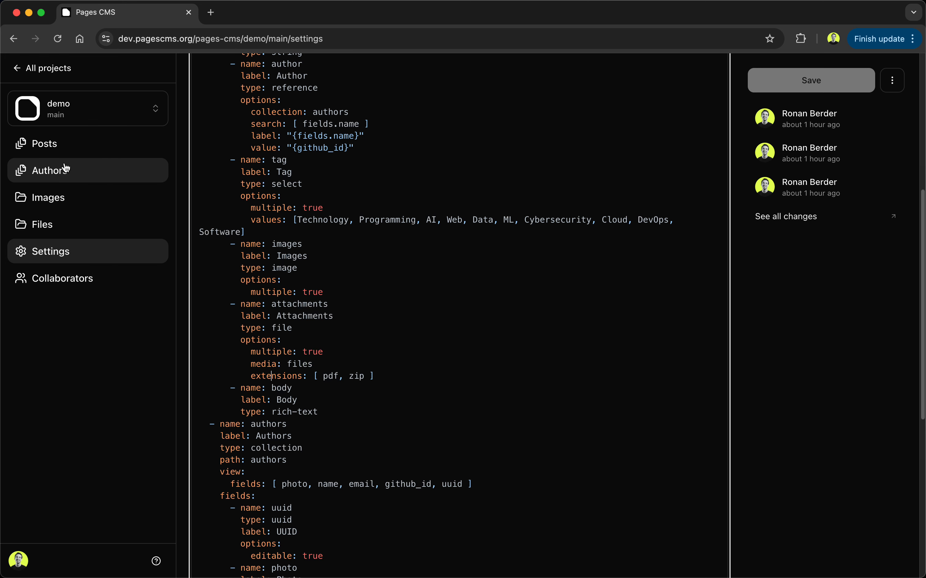
In the first author's entry, search for a GitHub user in the GitHub ID field and select the matching account.
{"action": "left_click", "coordinate": [71, 150]}
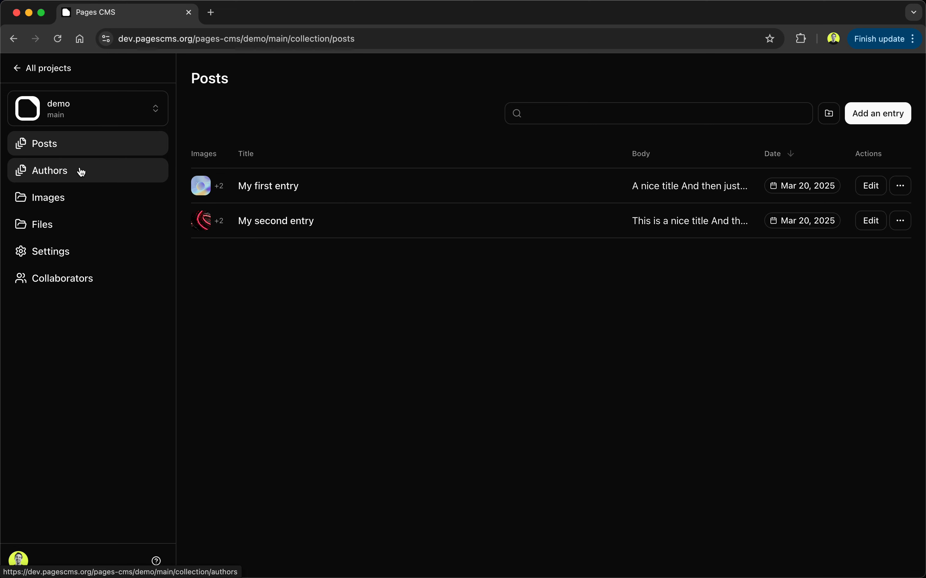
{"action": "left_click", "coordinate": [81, 172]}
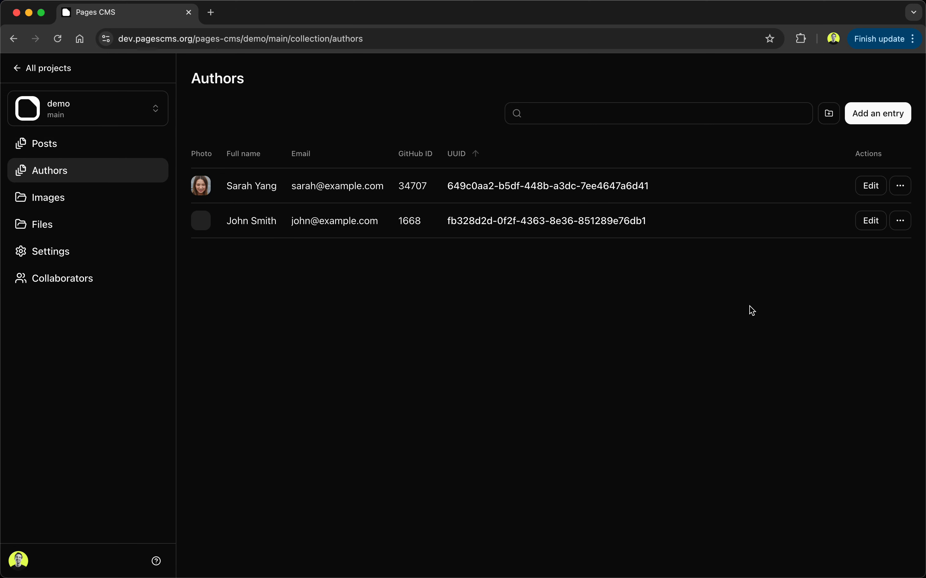
{"action": "left_click", "coordinate": [871, 185]}
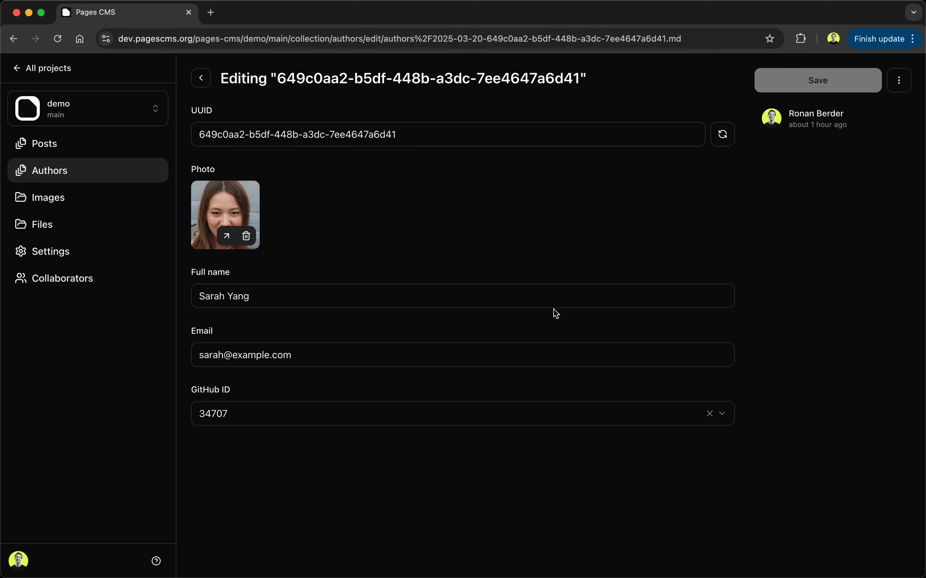
{"action": "left_click", "coordinate": [285, 414]}
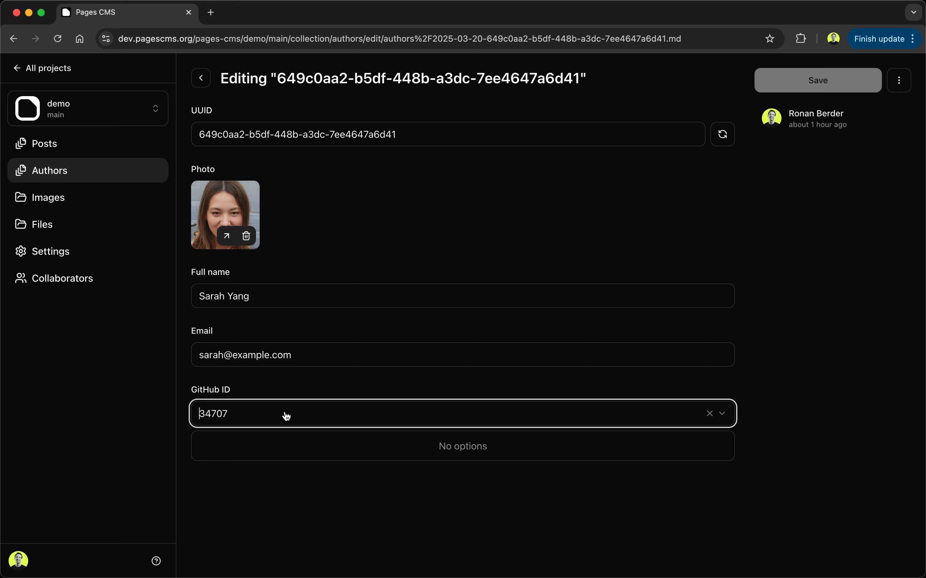
{"action": "type", "text": "hunvreu"}
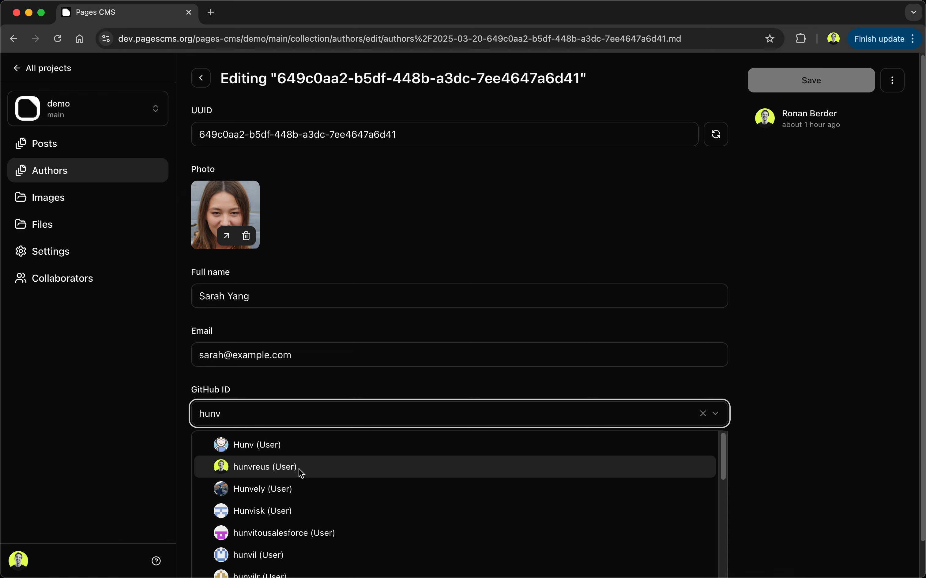
{"action": "left_click", "coordinate": [299, 469]}
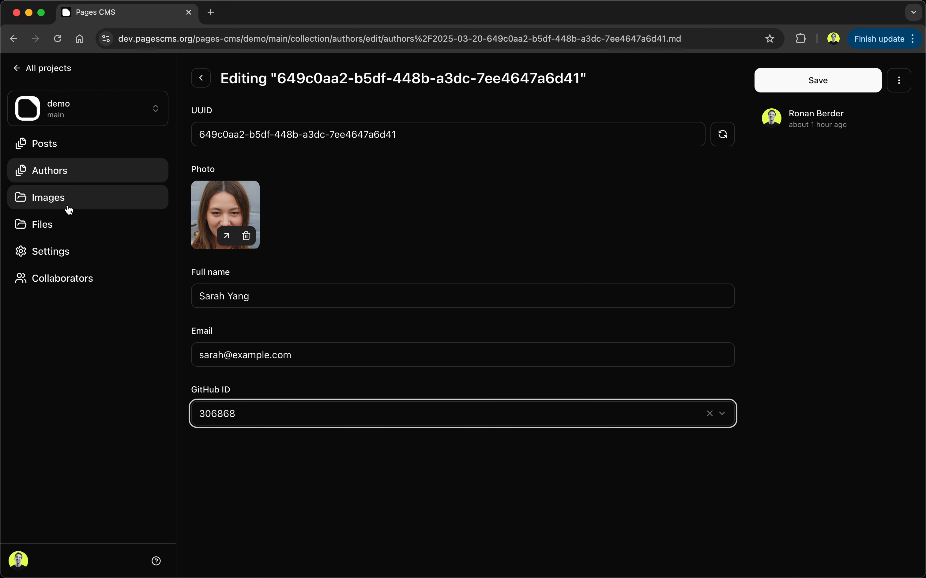
Examine the github_id field's fetch options in the settings configuration, including the URL, method, query parameter, label template and authorization header.
{"action": "left_click", "coordinate": [70, 251]}
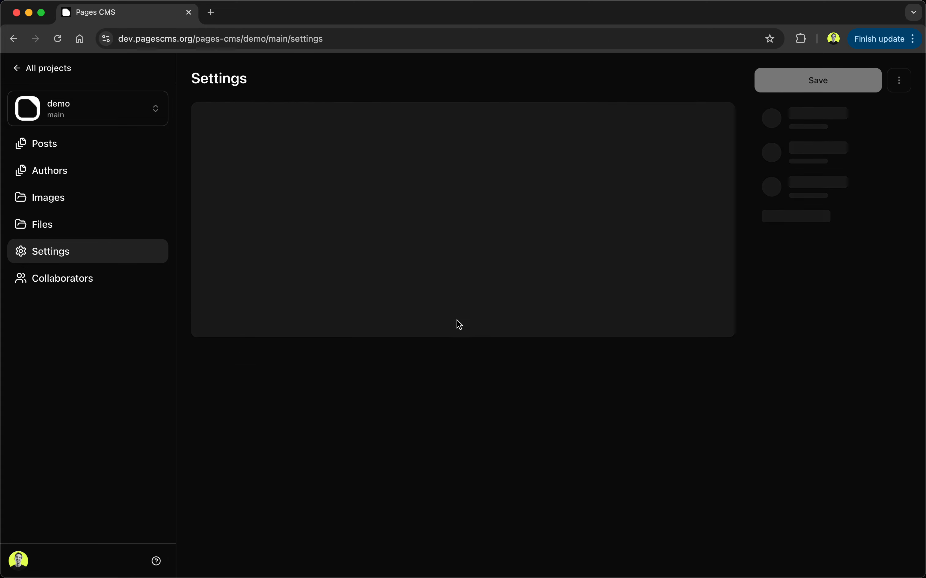
{"action": "scroll", "coordinate": [460, 325], "scroll_direction": "down", "scroll_amount": 8}
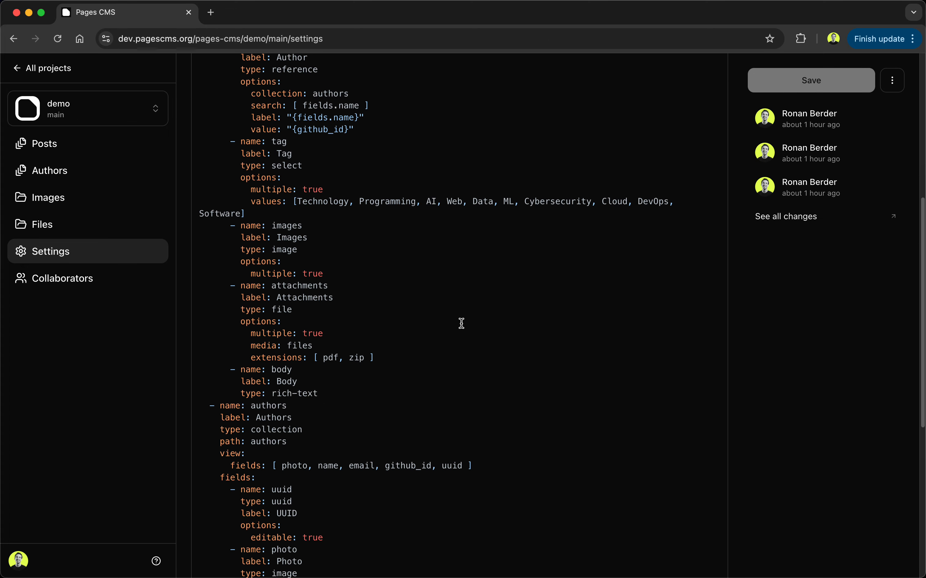
{"action": "scroll", "coordinate": [461, 323], "scroll_direction": "down", "scroll_amount": 9}
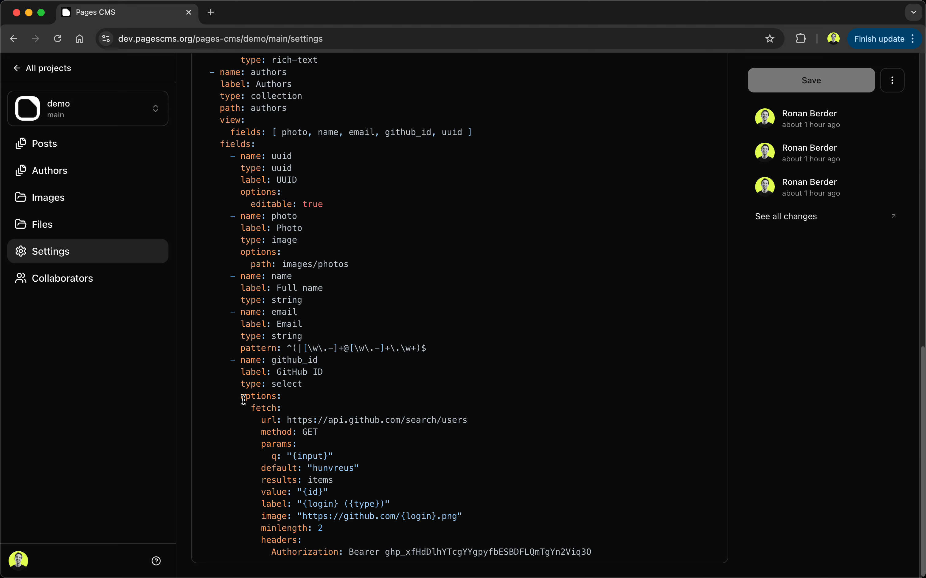
{"action": "double_click", "coordinate": [259, 408]}
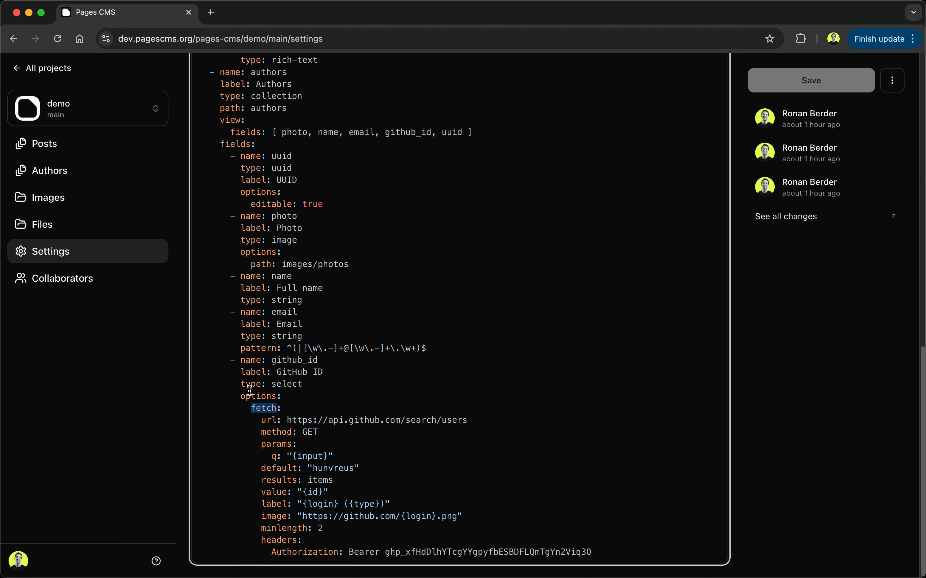
{"action": "left_click_drag", "start_coordinate": [261, 420], "coordinate": [496, 417]}
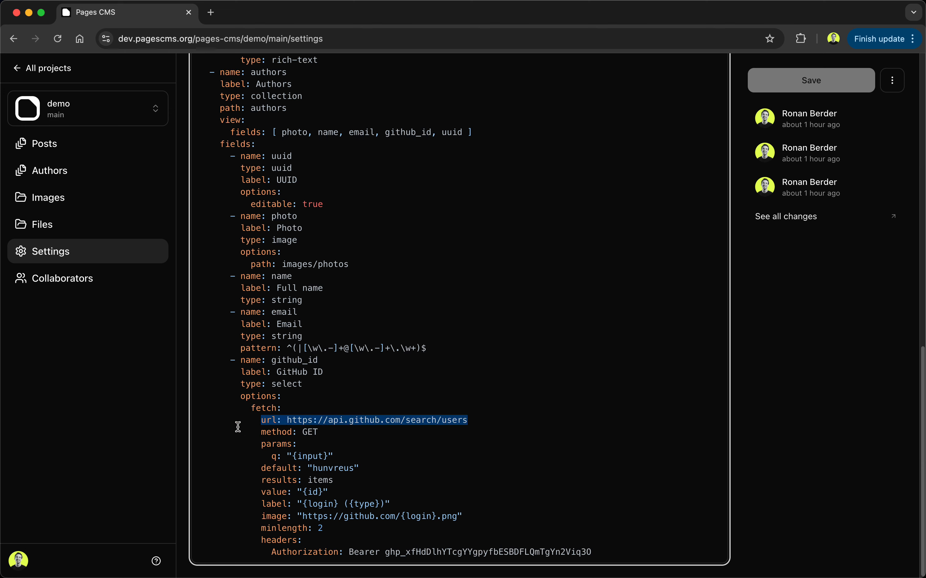
{"action": "left_click_drag", "start_coordinate": [260, 431], "coordinate": [362, 431]}
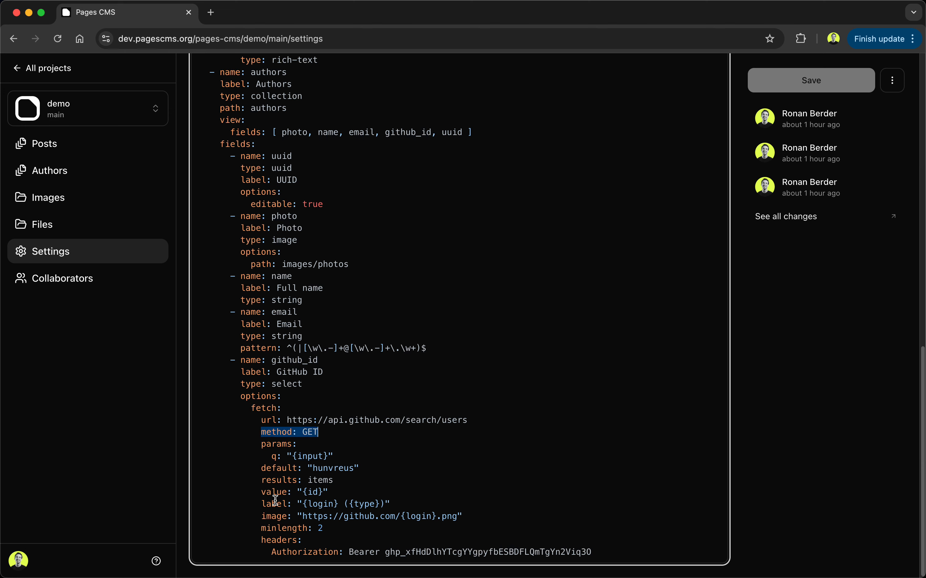
{"action": "double_click", "coordinate": [309, 456]}
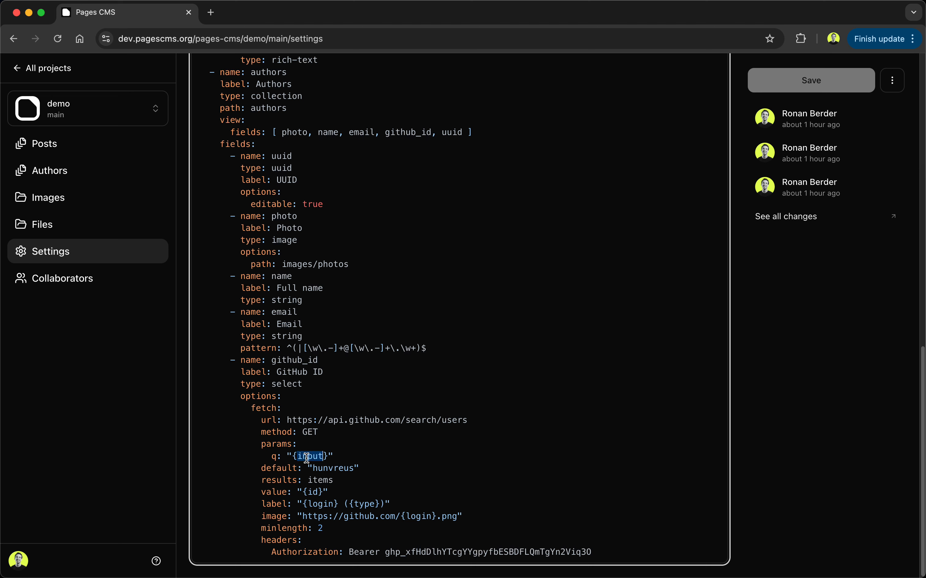
{"action": "left_click", "coordinate": [437, 459]}
{"action": "left_click_drag", "start_coordinate": [264, 505], "coordinate": [495, 500]}
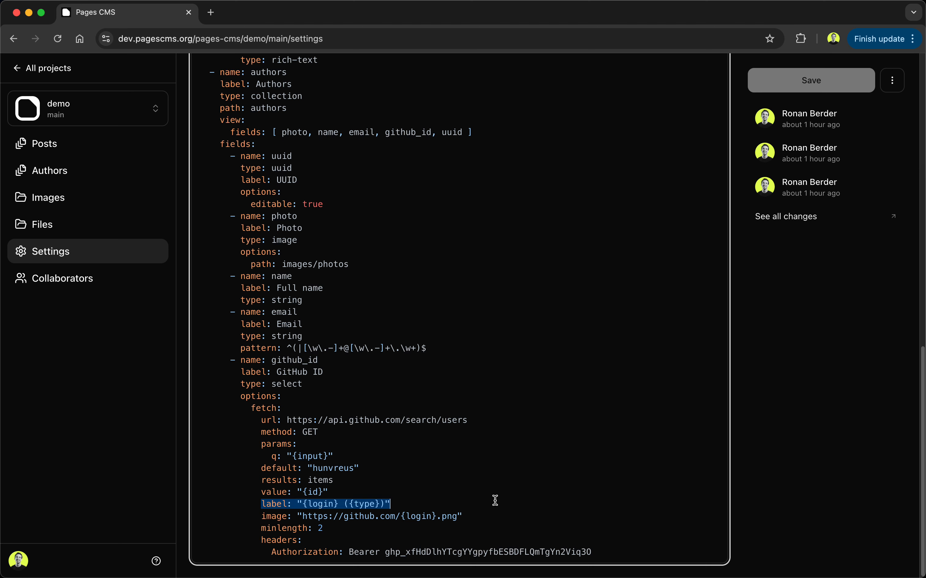
{"action": "left_click", "coordinate": [389, 491]}
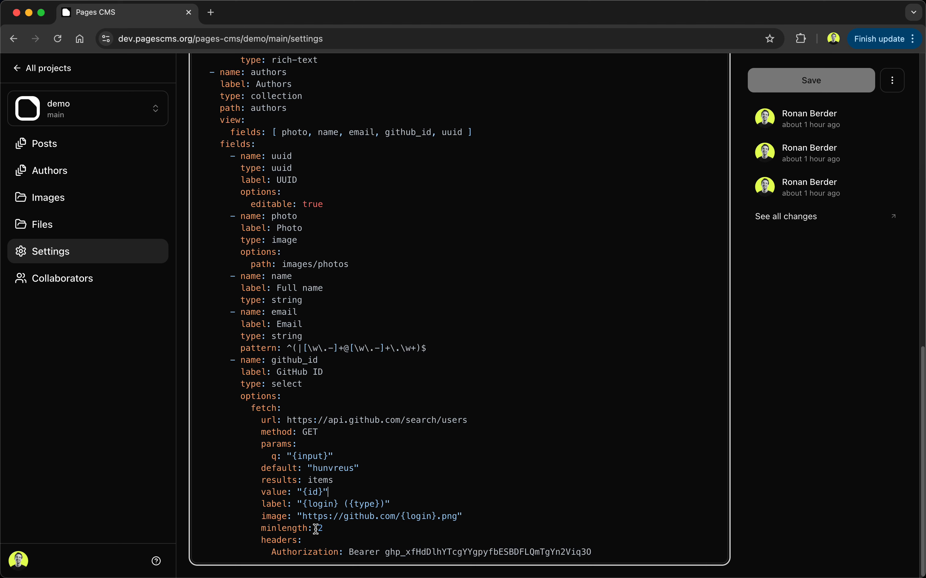
{"action": "left_click_drag", "start_coordinate": [592, 552], "coordinate": [261, 541]}
{"action": "left_click", "coordinate": [283, 541]}
{"action": "double_click", "coordinate": [408, 547]}
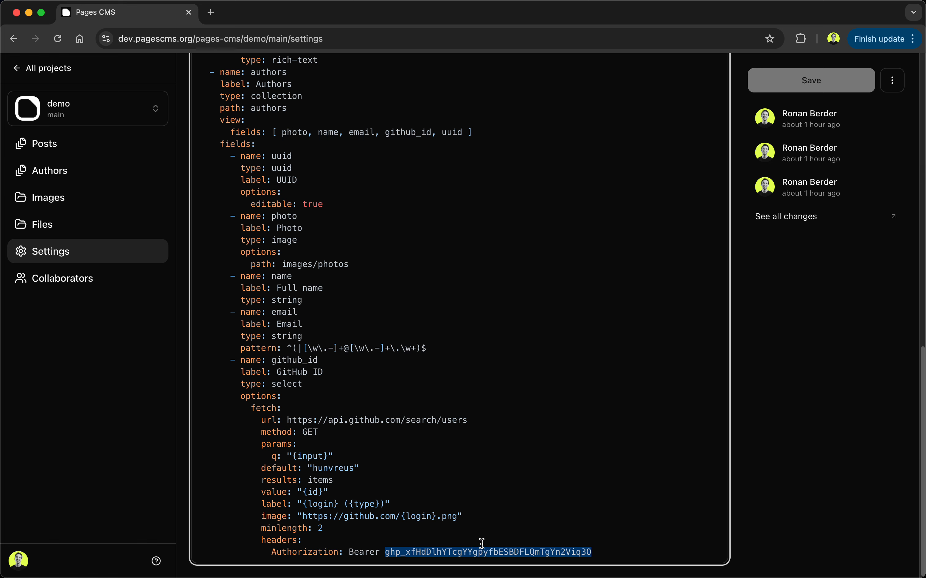
{"action": "left_click", "coordinate": [301, 471]}
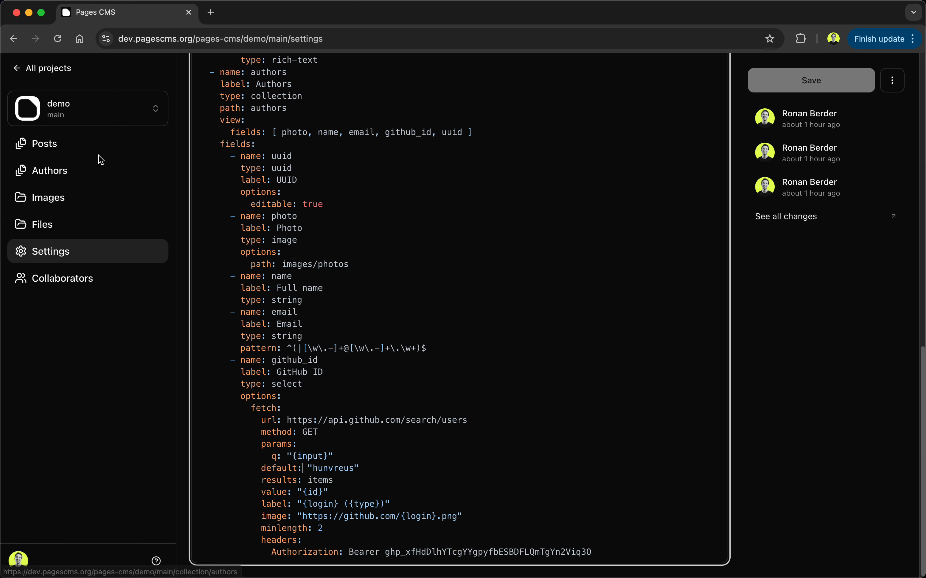
Open the second author's entry in the Authors collection to view its fields.
{"action": "left_click", "coordinate": [115, 170]}
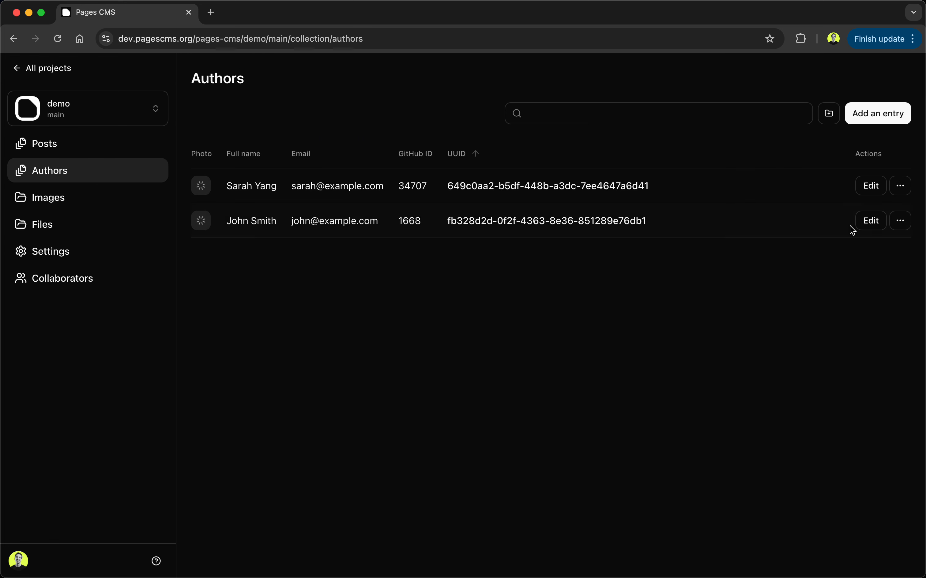
{"action": "left_click", "coordinate": [865, 219]}
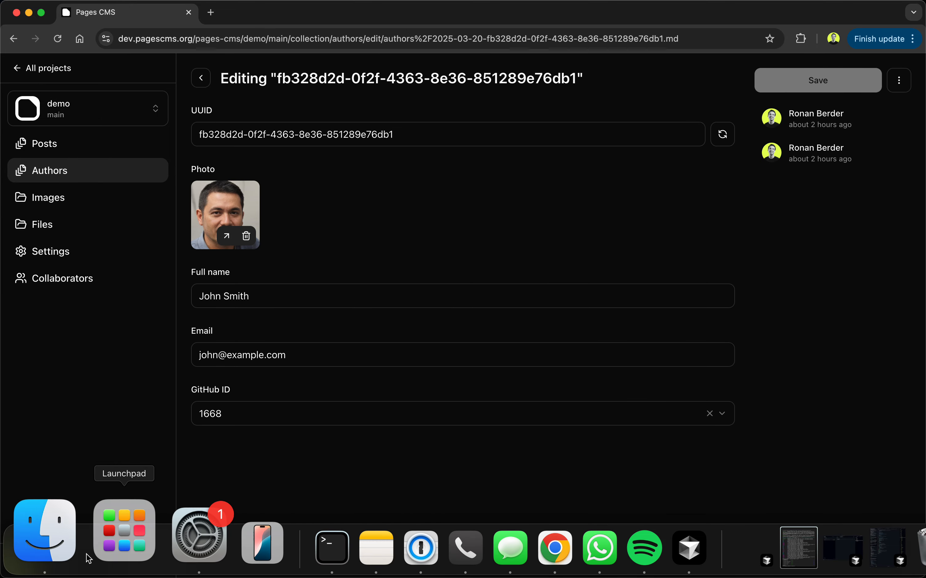
Open the post "My first entry" for editing and add abstract-9.jpg from the Downloads folder to its images.
{"action": "left_click", "coordinate": [93, 143]}
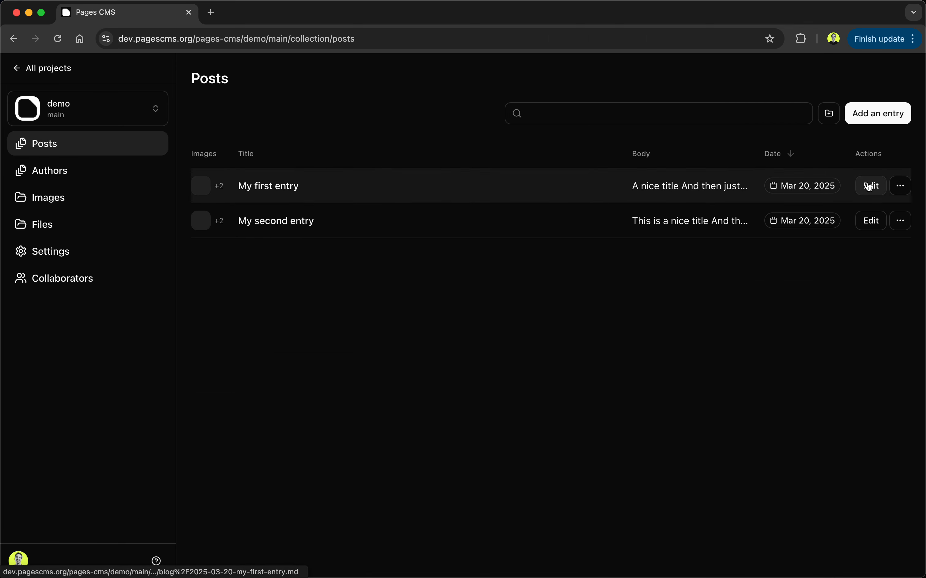
{"action": "left_click", "coordinate": [870, 186]}
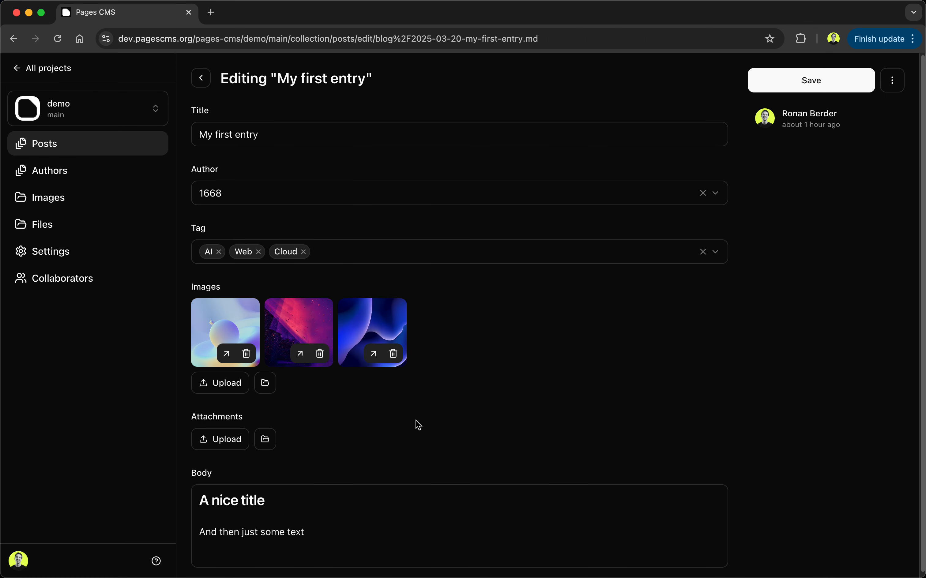
{"action": "mouse_move", "coordinate": [160, 571]}
{"action": "left_click", "coordinate": [46, 533]}
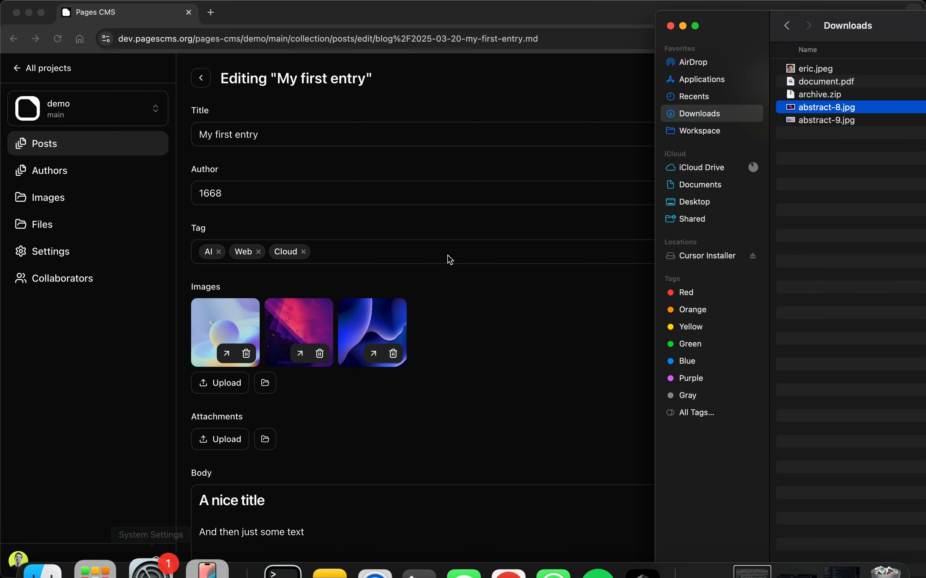
{"action": "left_click_drag", "start_coordinate": [841, 121], "coordinate": [432, 324]}
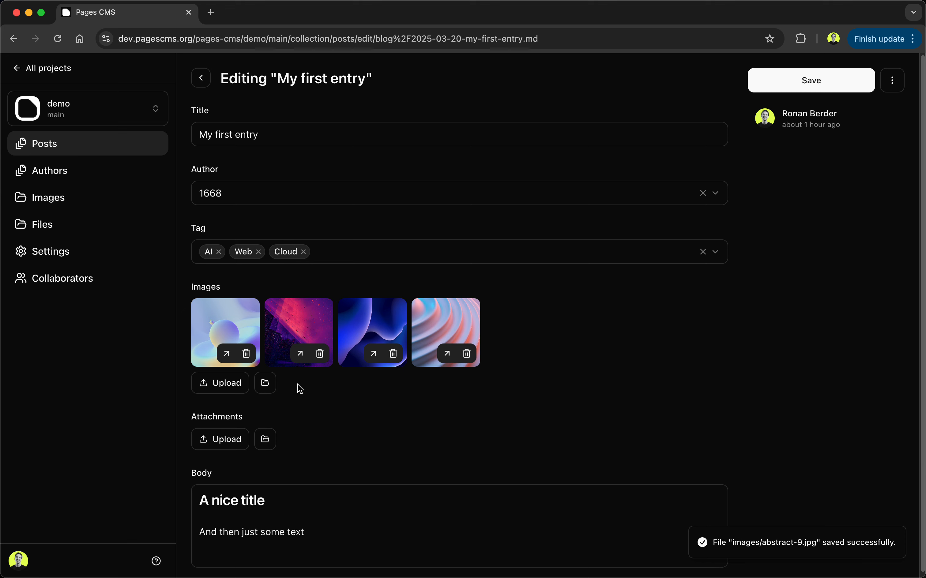
Upload document.pdf and archive.zip from the Downloads folder as attachments of the post "My first entry".
{"action": "scroll", "coordinate": [306, 394], "scroll_direction": "down", "scroll_amount": 1}
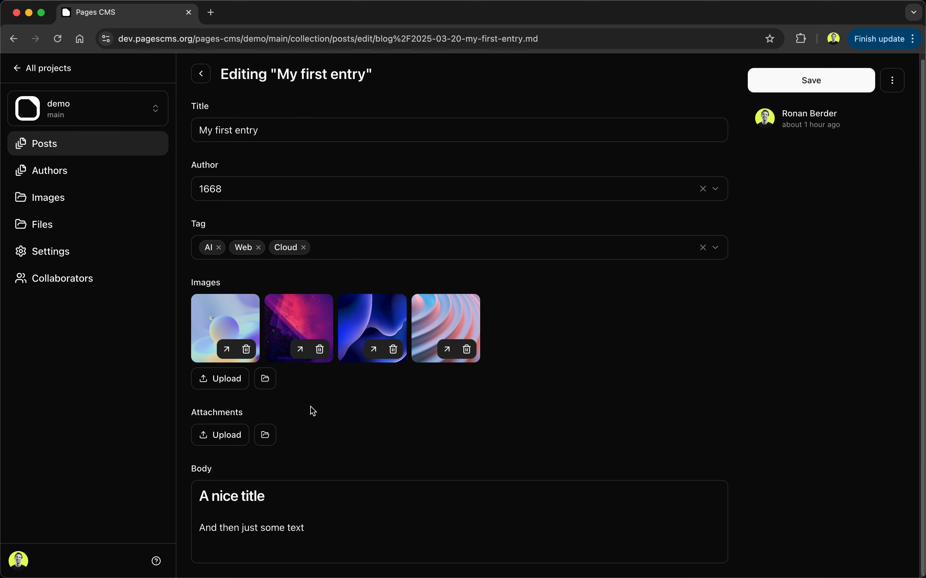
{"action": "left_click", "coordinate": [230, 436]}
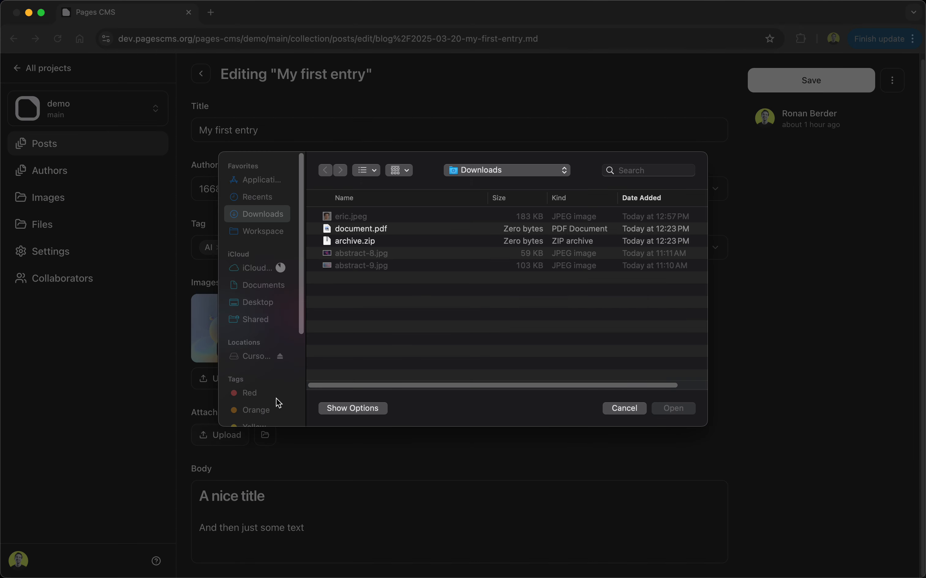
{"action": "left_click", "coordinate": [352, 229]}
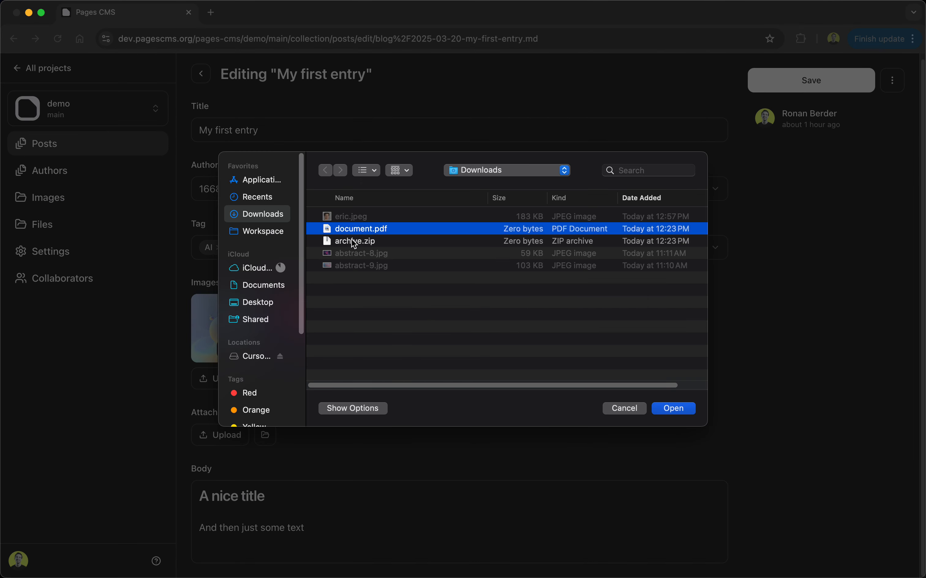
{"action": "left_click", "coordinate": [354, 240], "text": "shift"}
{"action": "left_click", "coordinate": [672, 408]}
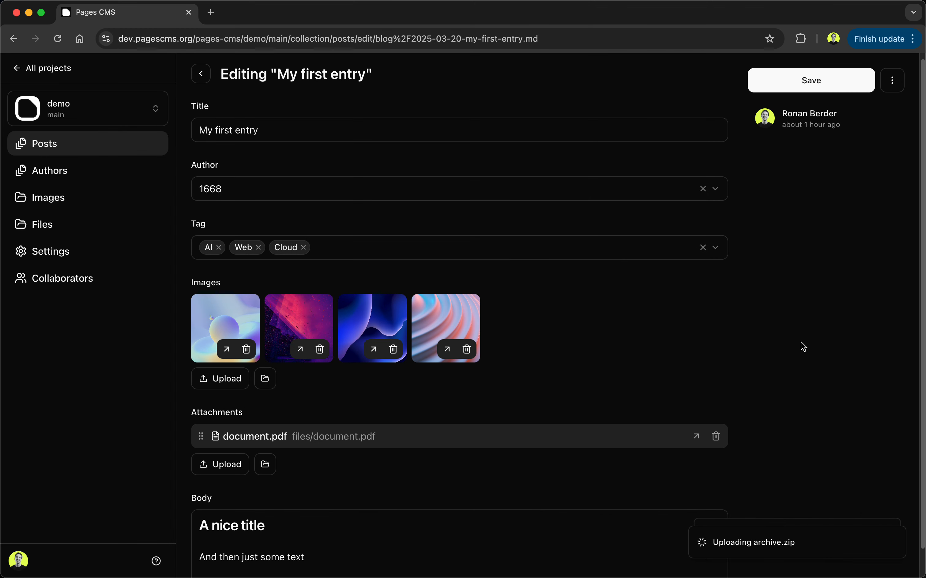
{"action": "scroll", "coordinate": [610, 365], "scroll_direction": "down", "scroll_amount": 3}
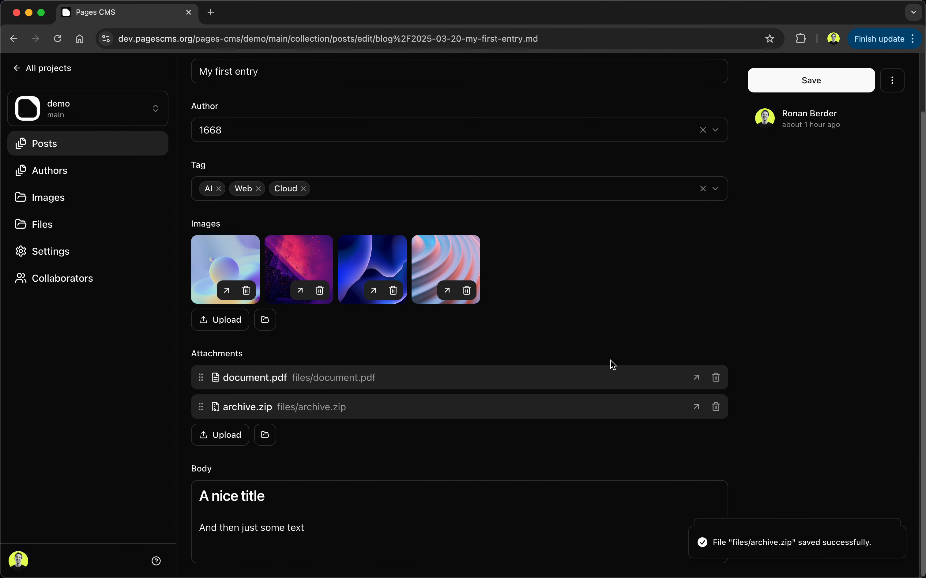
{"action": "scroll", "coordinate": [473, 377], "scroll_direction": "up", "scroll_amount": 3}
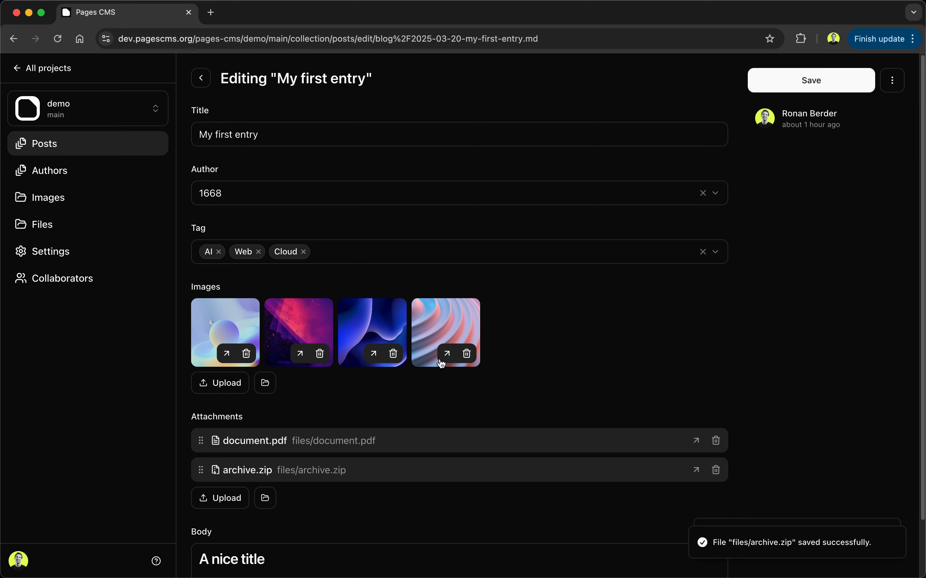
Clear the post's existing tags and select AI, Data and Cloud as its tags.
{"action": "left_click", "coordinate": [489, 263]}
{"action": "key", "text": "BackSpace"}
{"action": "key", "text": "BackSpace"}
{"action": "key", "text": "BackSpace"}
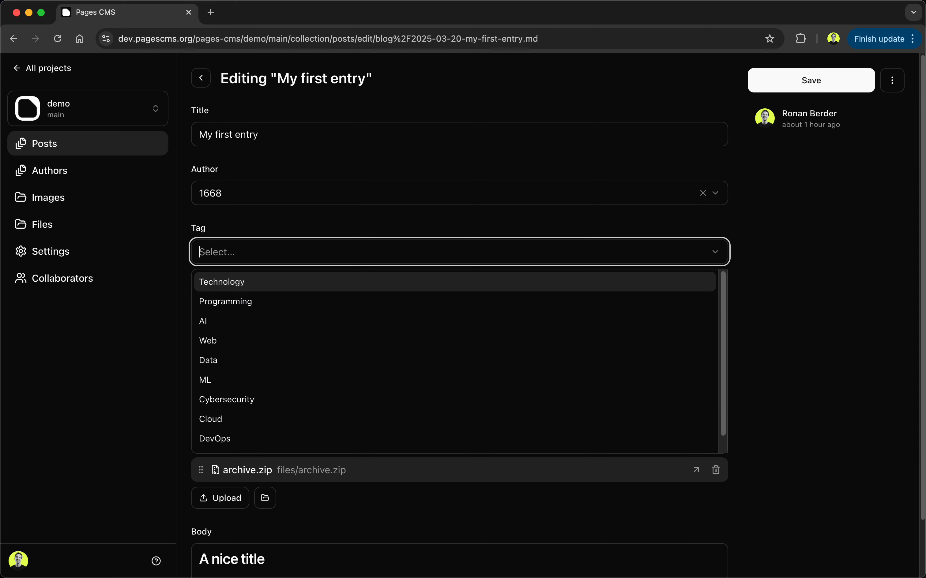
{"action": "key", "text": "Down"}
{"action": "key", "text": "Down"}
{"action": "key", "text": "Return"}
{"action": "key", "text": "Down"}
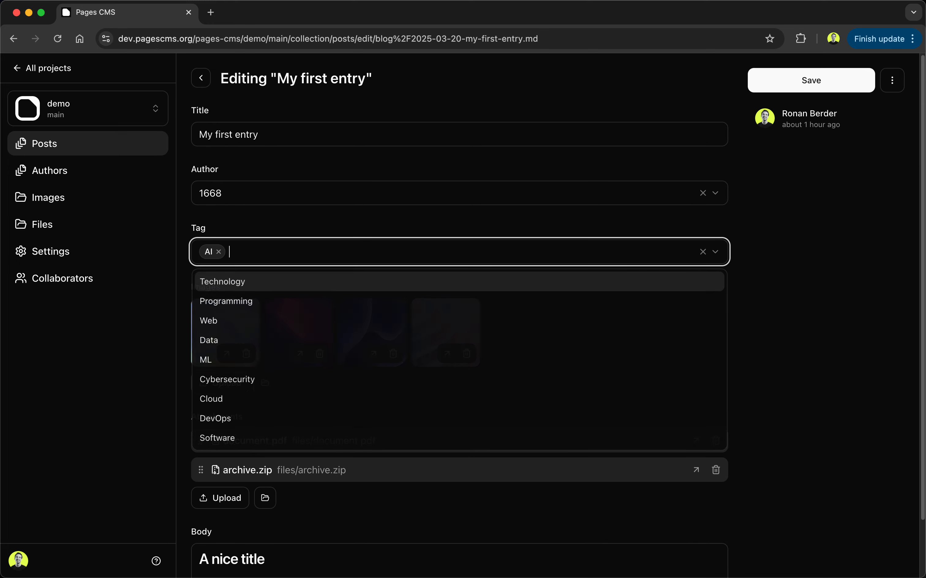
{"action": "key", "text": "Down"}
{"action": "key", "text": "Down"}
{"action": "key", "text": "Down"}
{"action": "key", "text": "Return"}
{"action": "key", "text": "Down"}
{"action": "key", "text": "Down"}
{"action": "key", "text": "Down"}
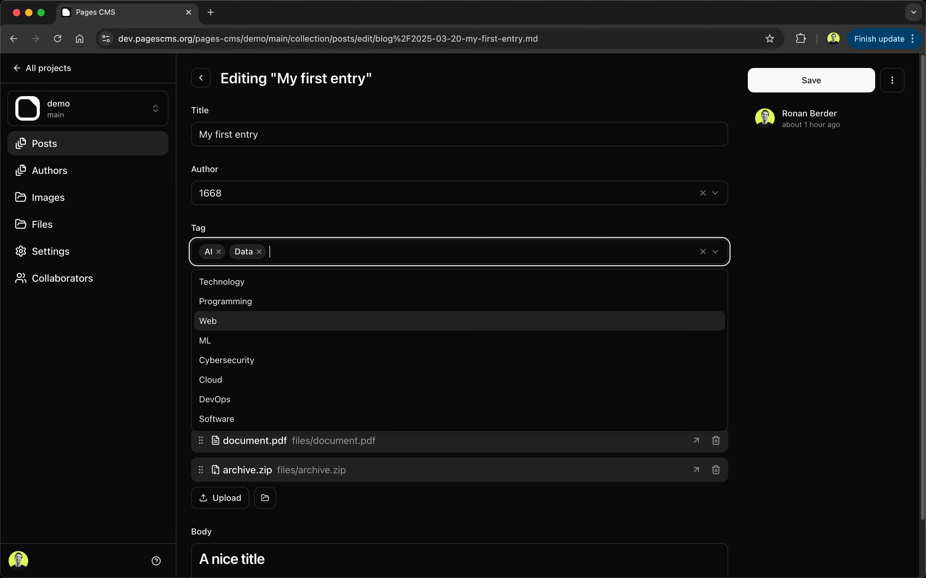
{"action": "key", "text": "Down"}
{"action": "key", "text": "Down"}
{"action": "key", "text": "Down"}
{"action": "key", "text": "Return"}
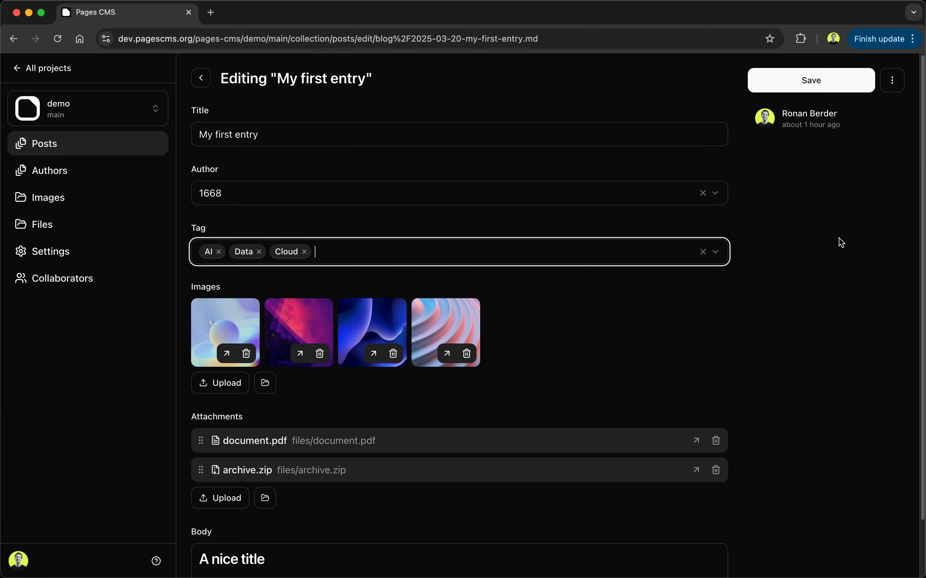
{"action": "left_click", "coordinate": [774, 233]}
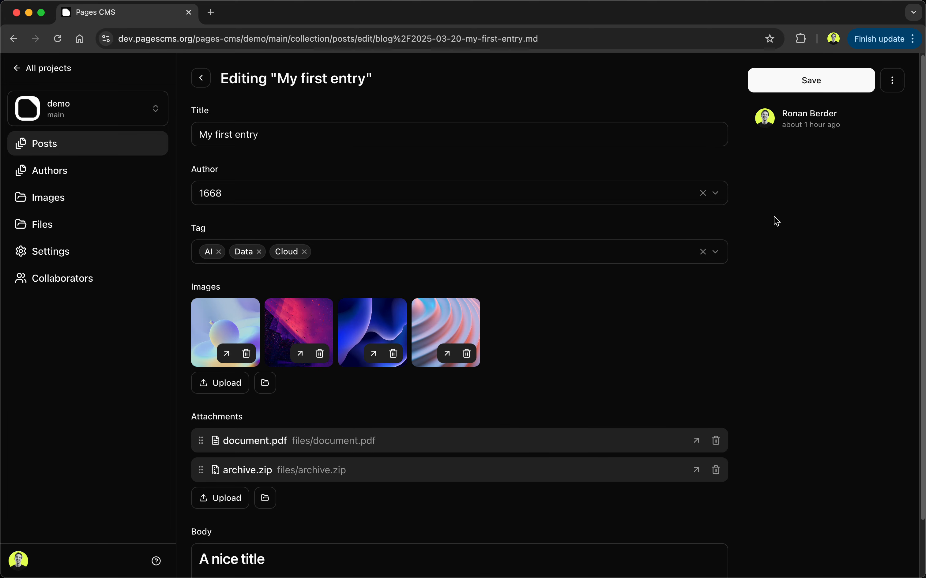
Change the post's author to the second person in the Author field's options.
{"action": "left_click", "coordinate": [371, 199]}
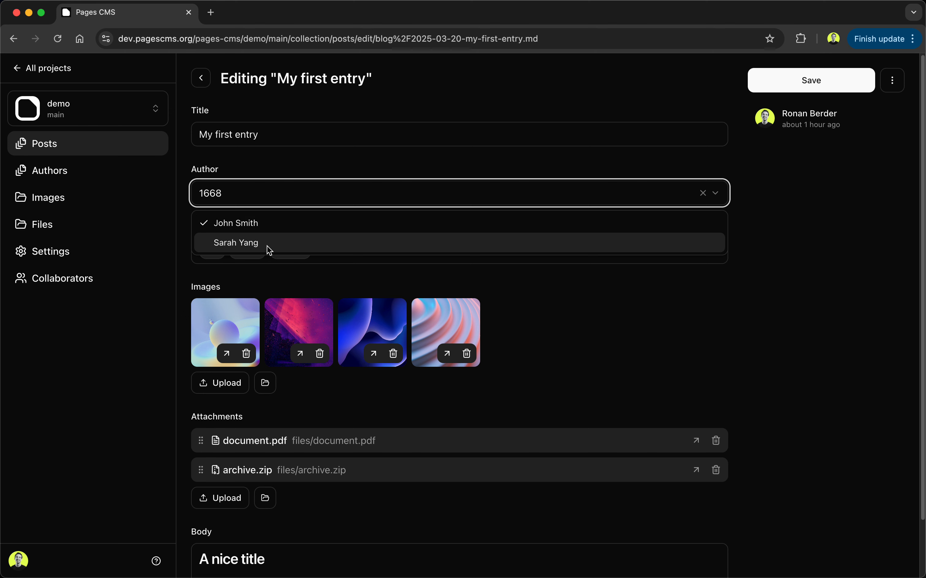
{"action": "type", "text": "Jo"}
{"action": "left_click", "coordinate": [240, 243]}
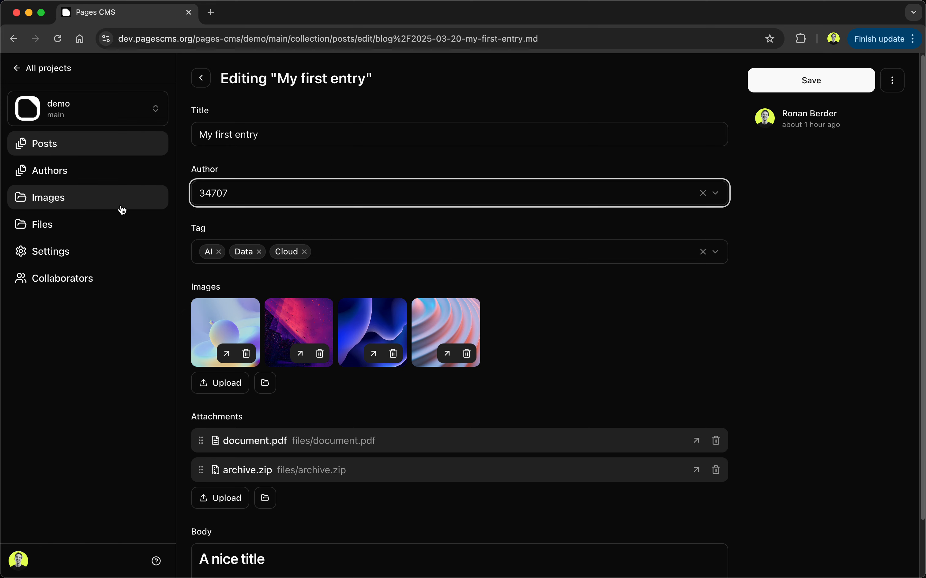
Check the GitHub IDs in the Authors collection and reopen the post "My first entry" to view its author options.
{"action": "left_click", "coordinate": [61, 178]}
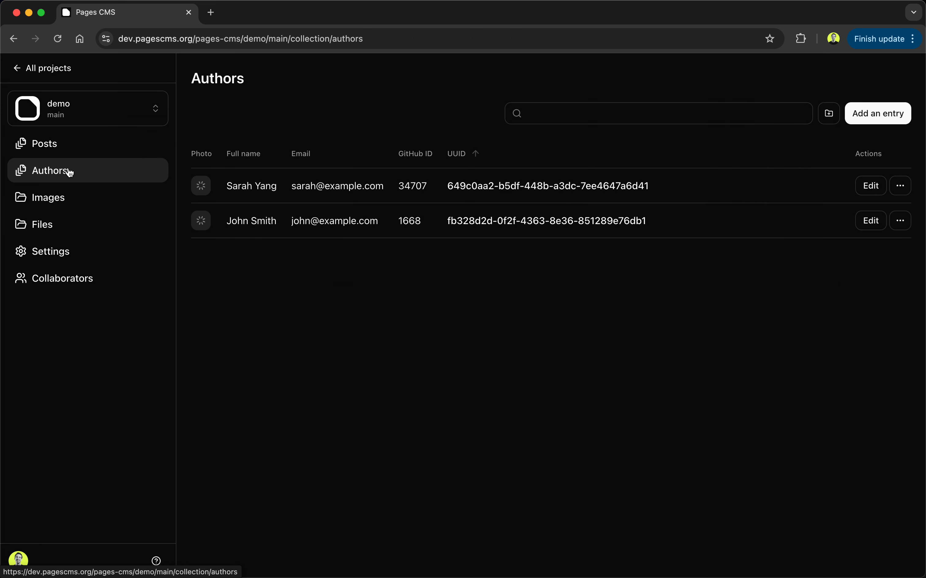
{"action": "left_click", "coordinate": [67, 142]}
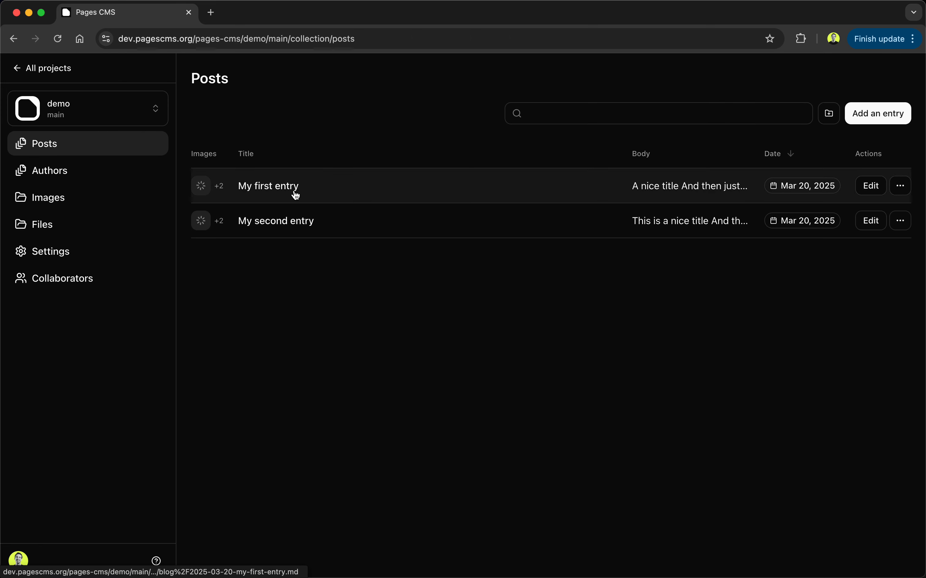
{"action": "left_click", "coordinate": [872, 187]}
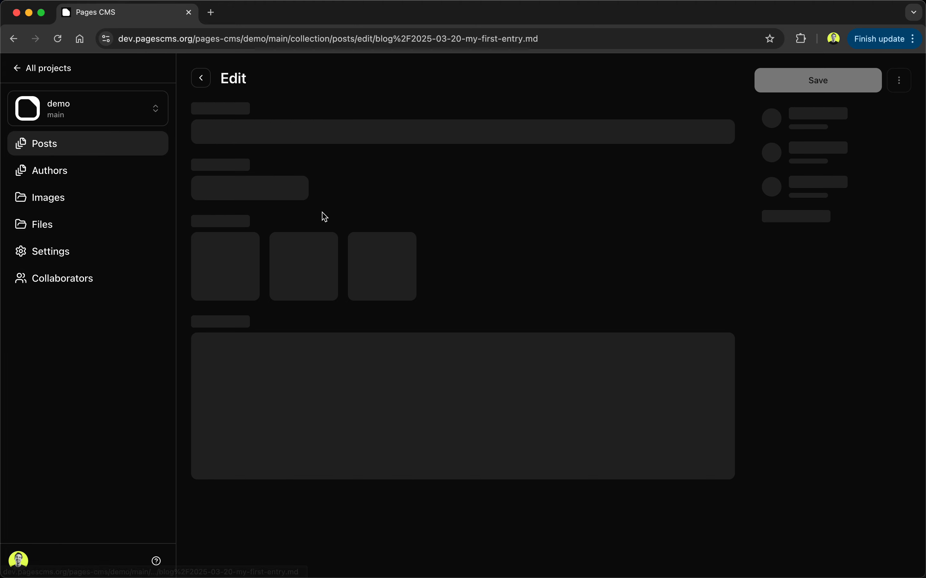
{"action": "left_click", "coordinate": [261, 197]}
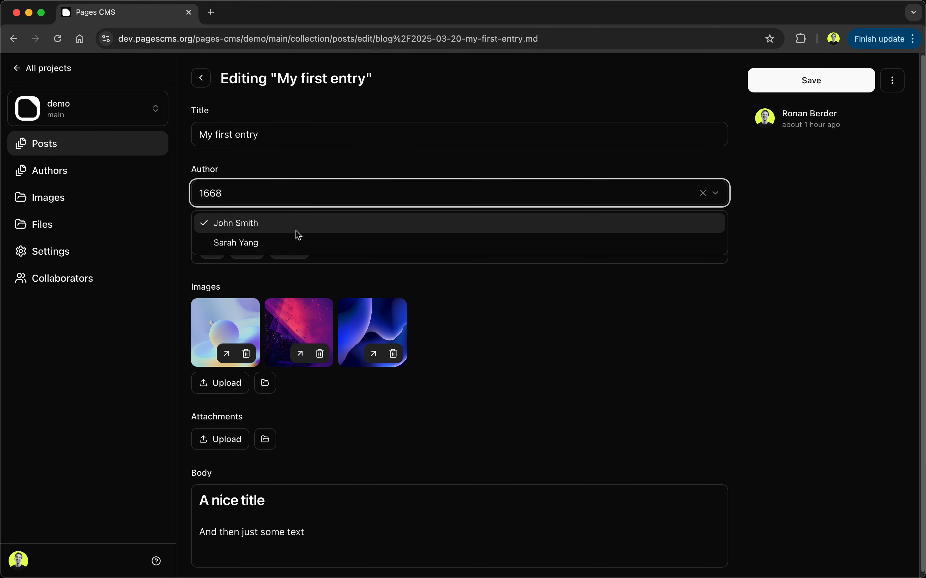
{"action": "left_click", "coordinate": [810, 208]}
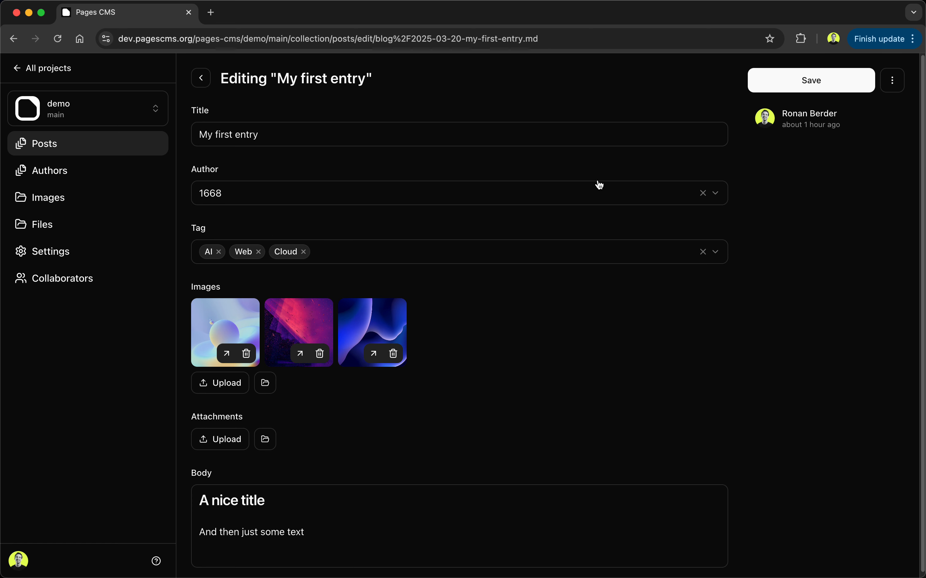